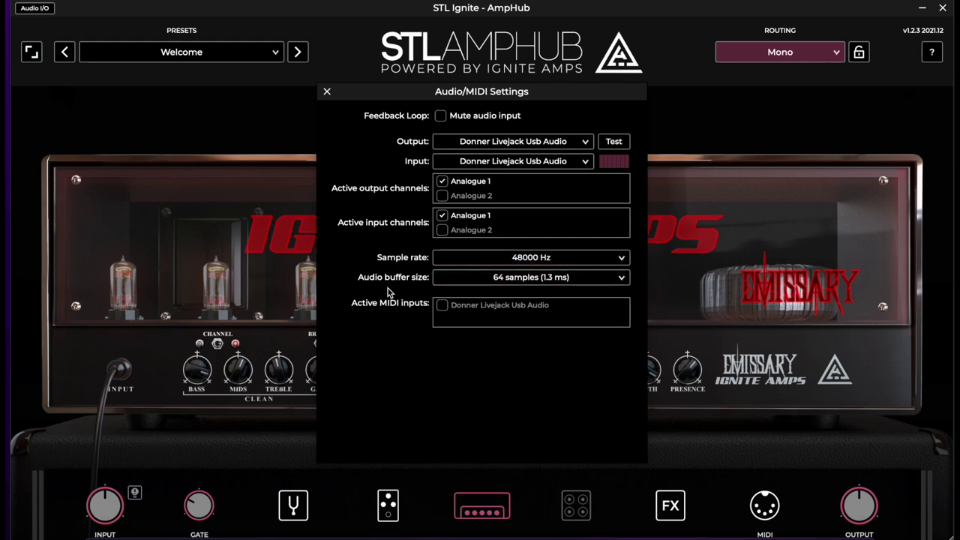
Step: Set the audio buffer size to 736 samples
{"action": "left_click", "coordinate": [451, 278]}
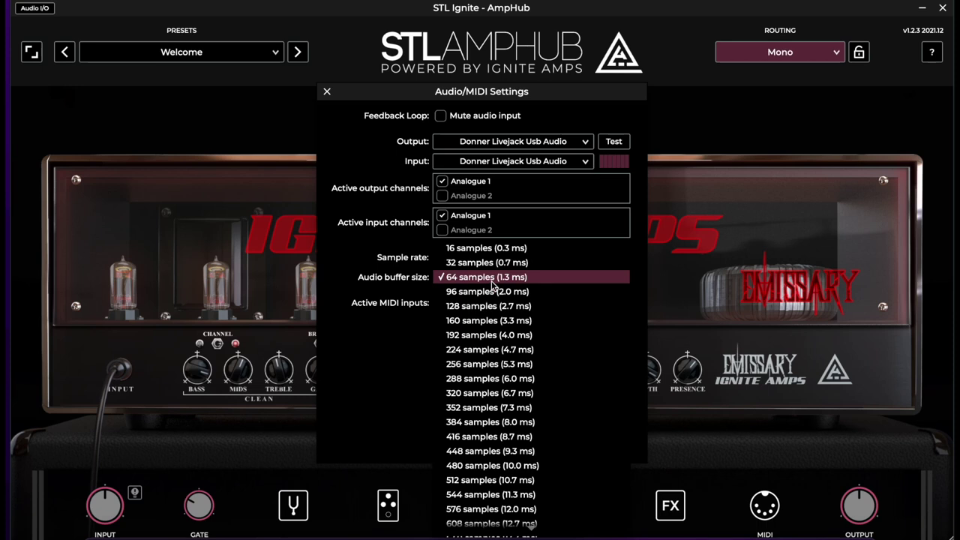
{"action": "scroll", "coordinate": [461, 499], "scroll_direction": "down", "scroll_amount": 3}
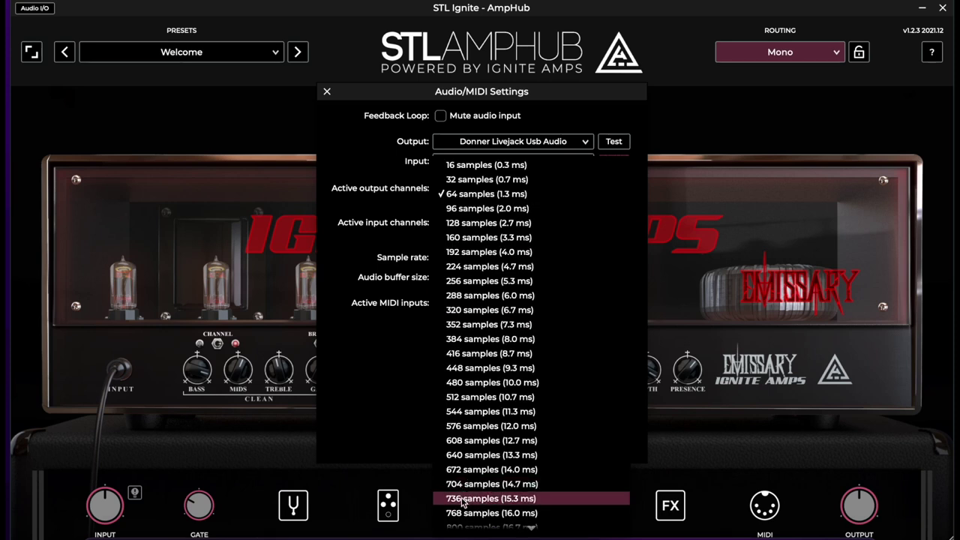
{"action": "left_click", "coordinate": [463, 499]}
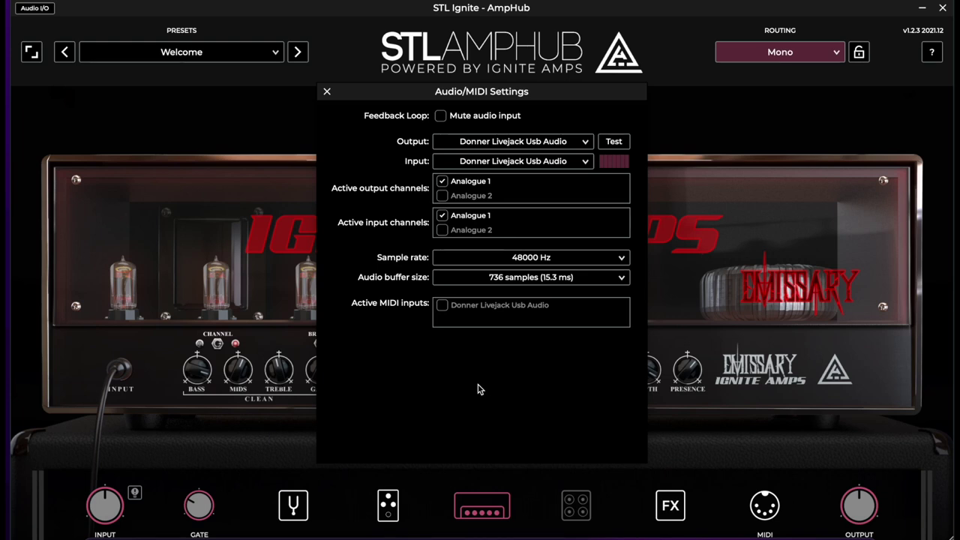
Step: Reset the audio buffer to 64 samples (1.3 ms) and close Audio/MIDI Settings
{"action": "left_click", "coordinate": [506, 280]}
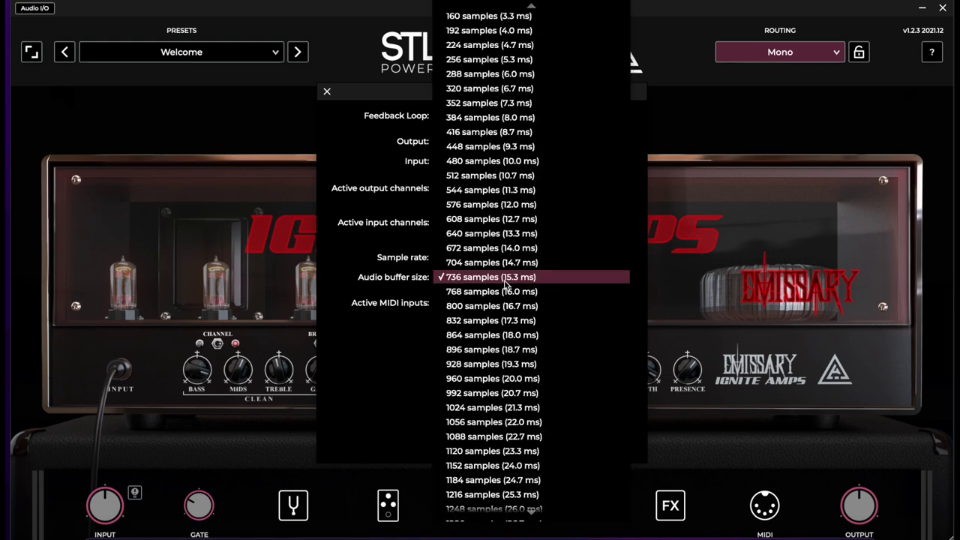
{"action": "scroll", "coordinate": [506, 283], "scroll_direction": "up", "scroll_amount": 4}
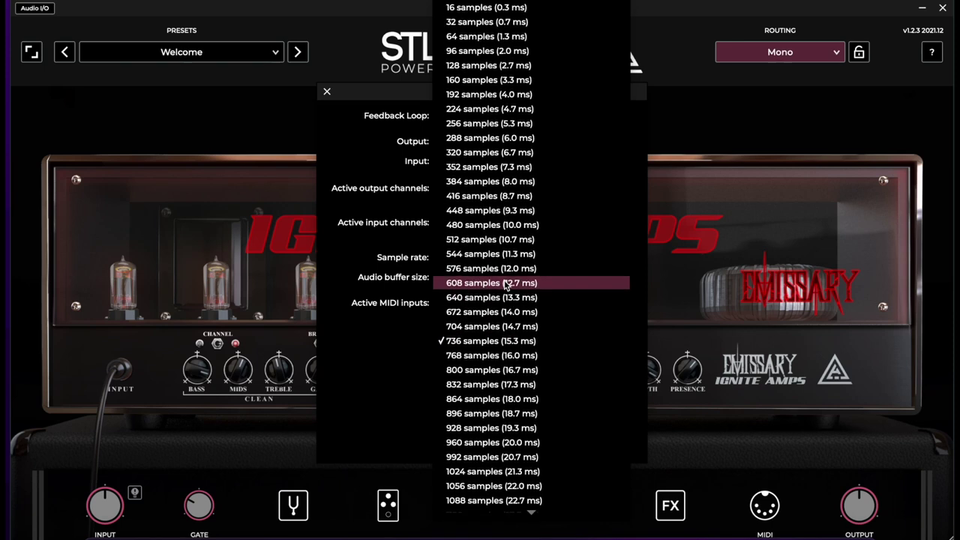
{"action": "scroll", "coordinate": [523, 327], "scroll_direction": "down", "scroll_amount": 1}
{"action": "scroll", "coordinate": [590, 9], "scroll_direction": "up", "scroll_amount": 1}
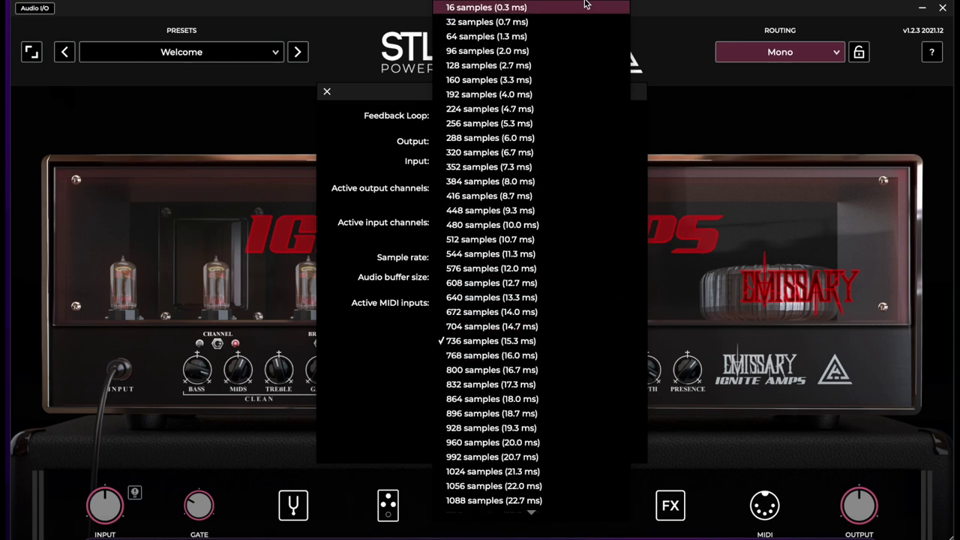
{"action": "left_click", "coordinate": [531, 39]}
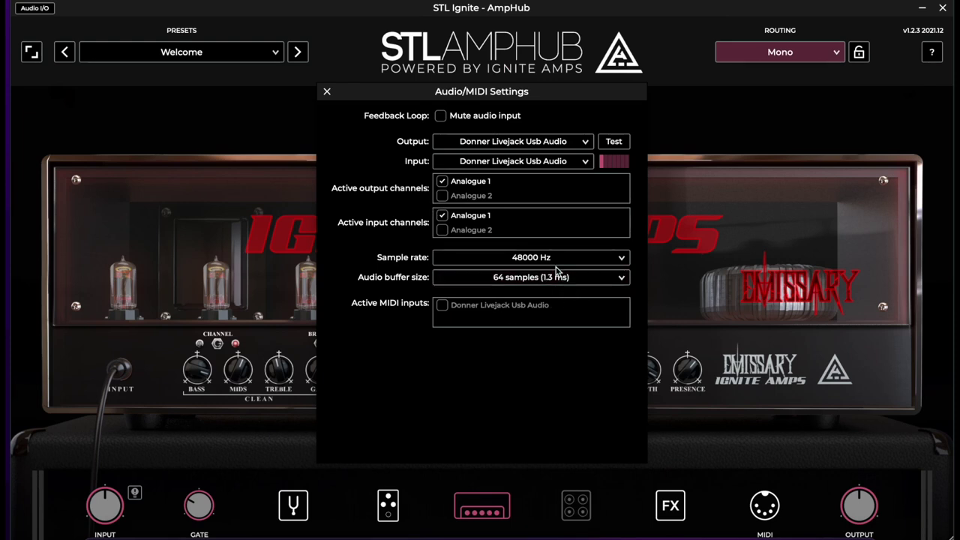
{"action": "left_click", "coordinate": [326, 94]}
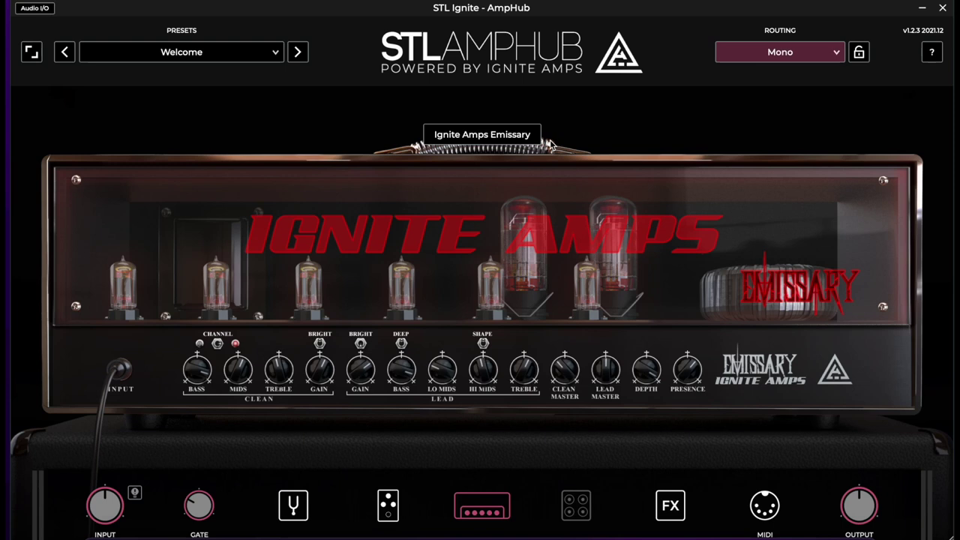
Step: Load the Eddy 5153 White amp head from the amp browser, replacing the Ignite Amps Emissary
{"action": "left_click", "coordinate": [522, 138]}
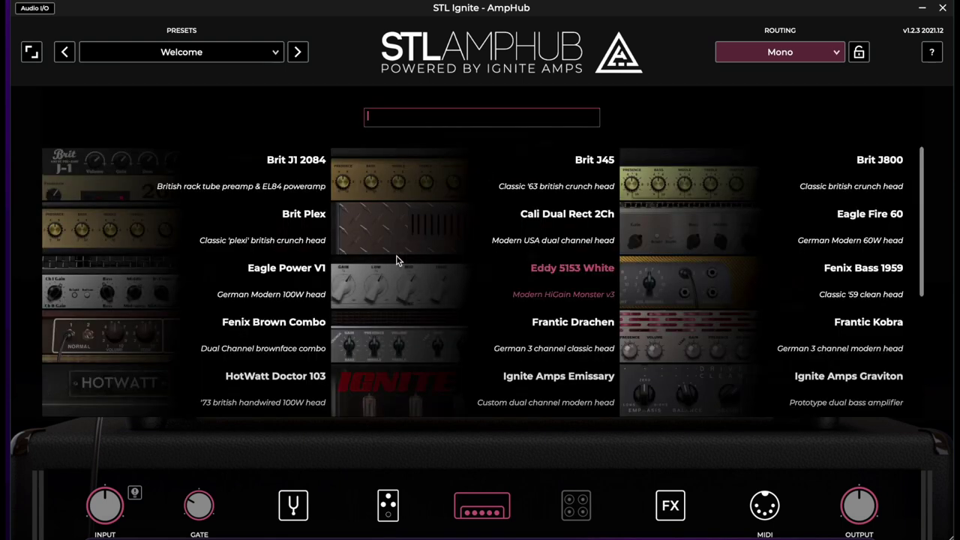
{"action": "scroll", "coordinate": [381, 291], "scroll_direction": "down", "scroll_amount": 4}
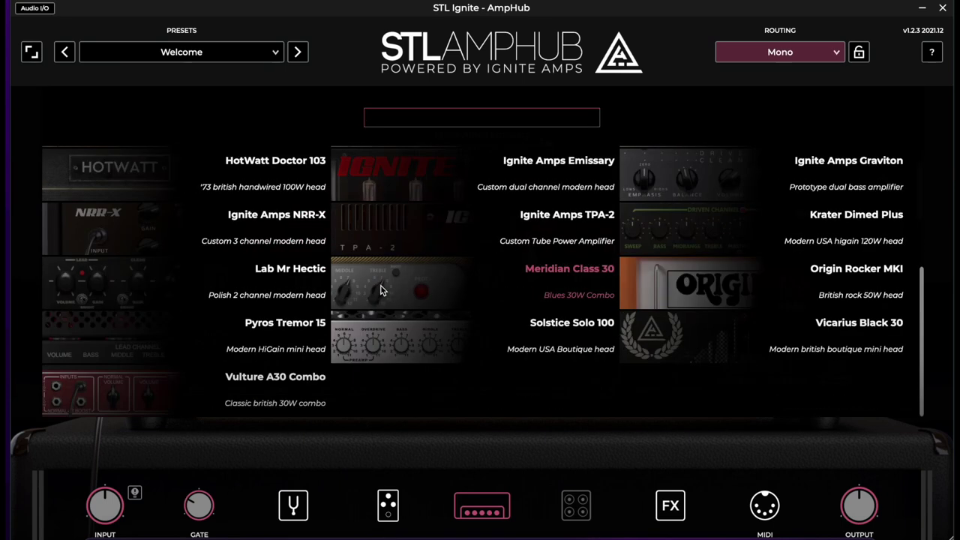
{"action": "scroll", "coordinate": [380, 290], "scroll_direction": "up", "scroll_amount": 4}
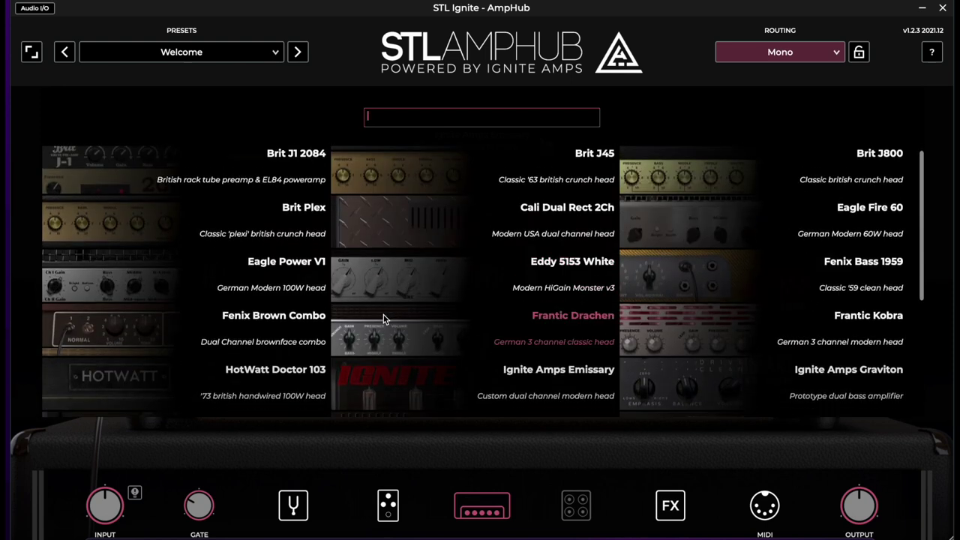
{"action": "scroll", "coordinate": [384, 316], "scroll_direction": "down", "scroll_amount": 4}
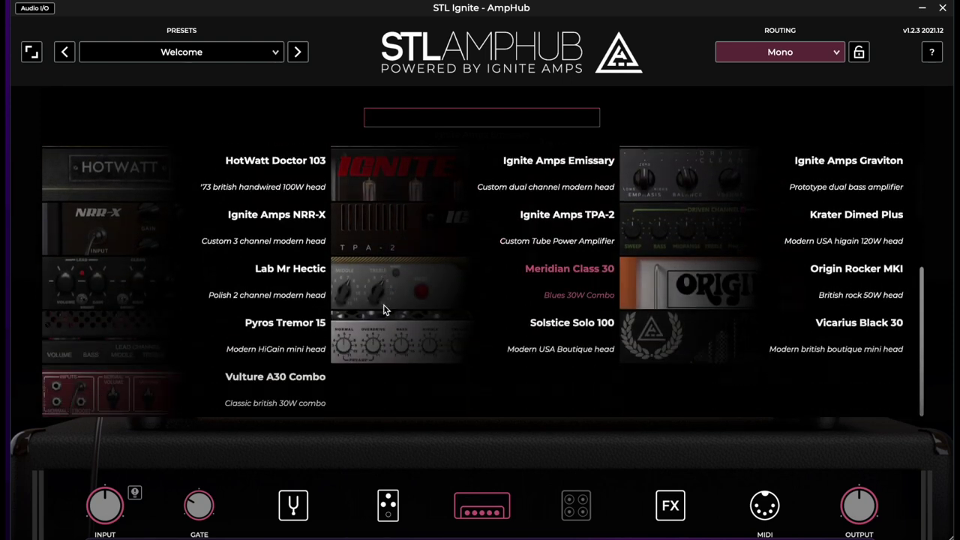
{"action": "scroll", "coordinate": [492, 307], "scroll_direction": "up", "scroll_amount": 4}
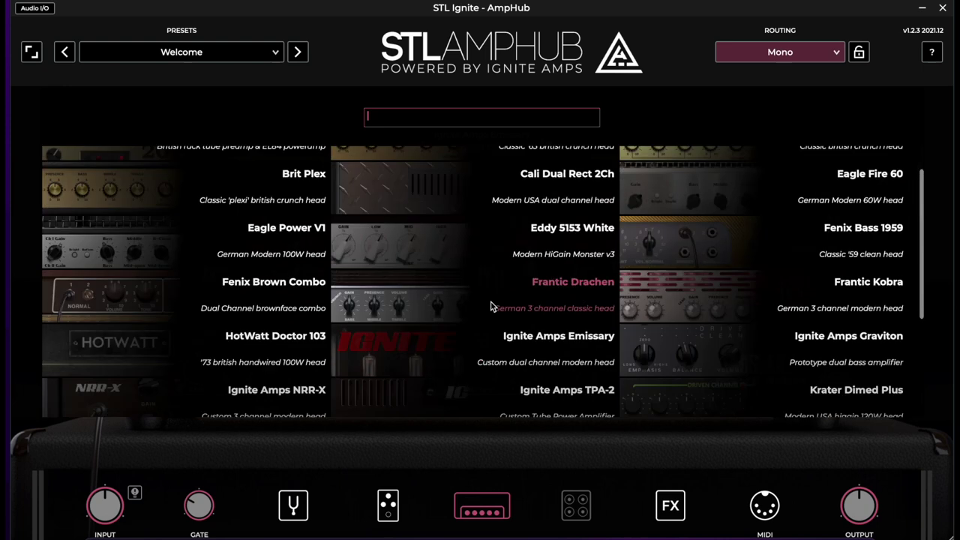
{"action": "left_click", "coordinate": [492, 307]}
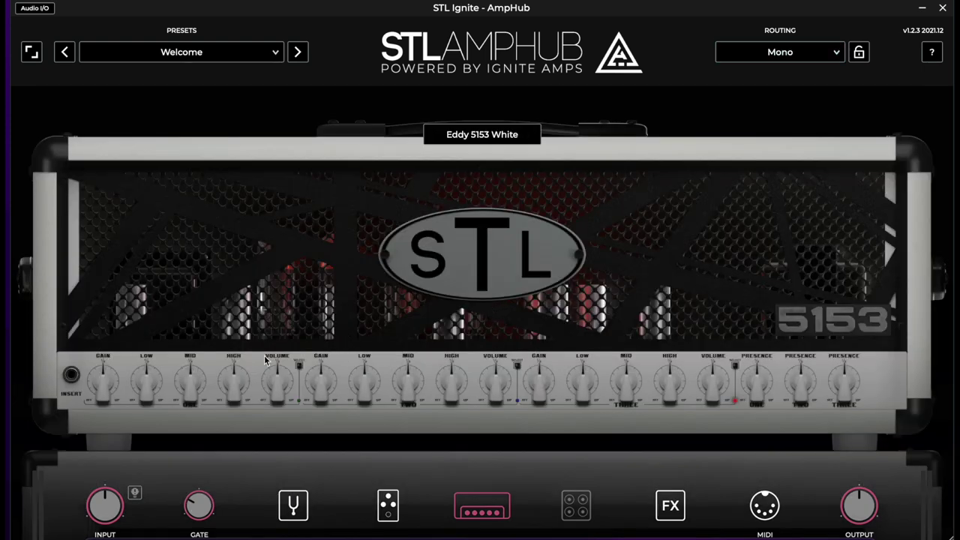
Step: Bypass the cabinet simulation in the cabinet and microphone settings
{"action": "left_click", "coordinate": [576, 507]}
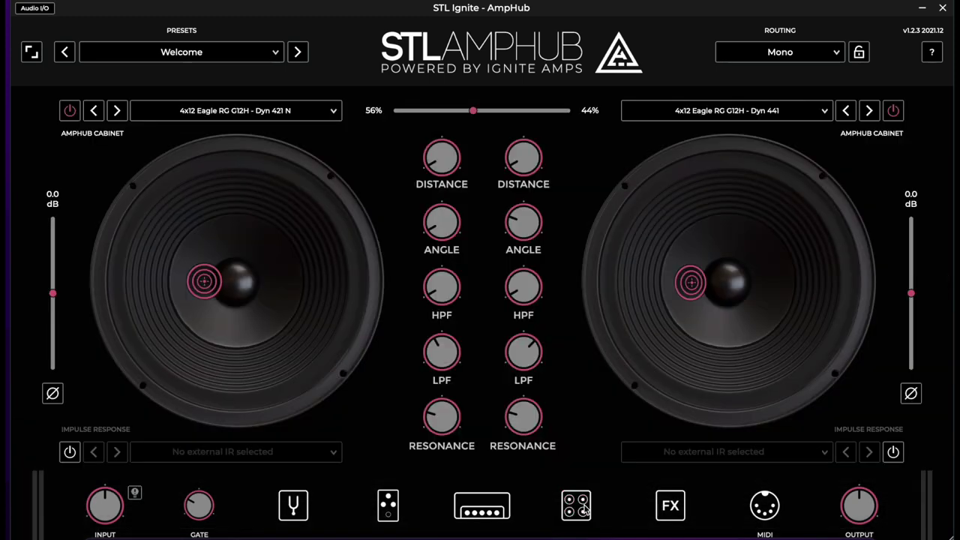
{"action": "left_click", "coordinate": [583, 510]}
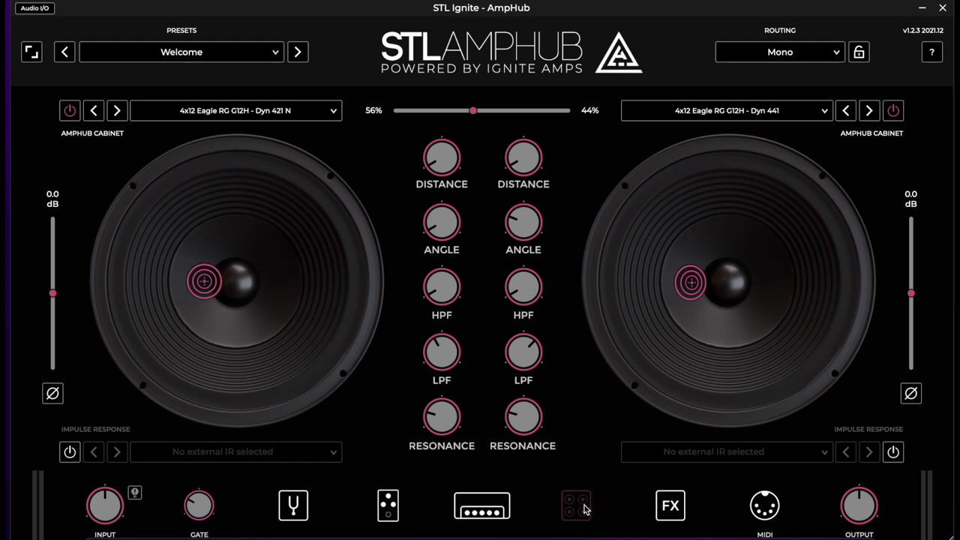
{"action": "left_click", "coordinate": [472, 499]}
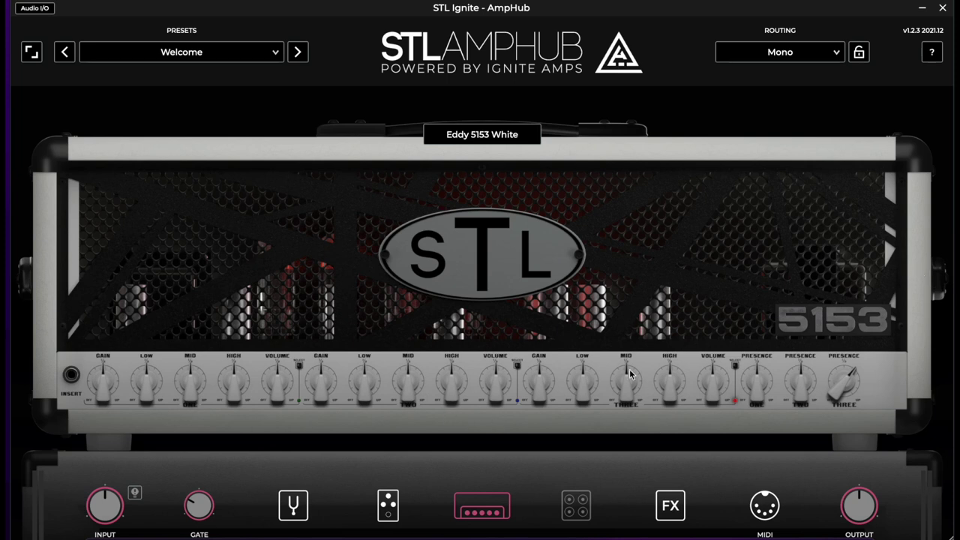
Step: Turn channel three's High fully down and adjust its Mid and Gain
{"action": "left_click_drag", "start_coordinate": [649, 380], "coordinate": [632, 361]}
{"action": "left_click_drag", "start_coordinate": [538, 379], "coordinate": [526, 406]}
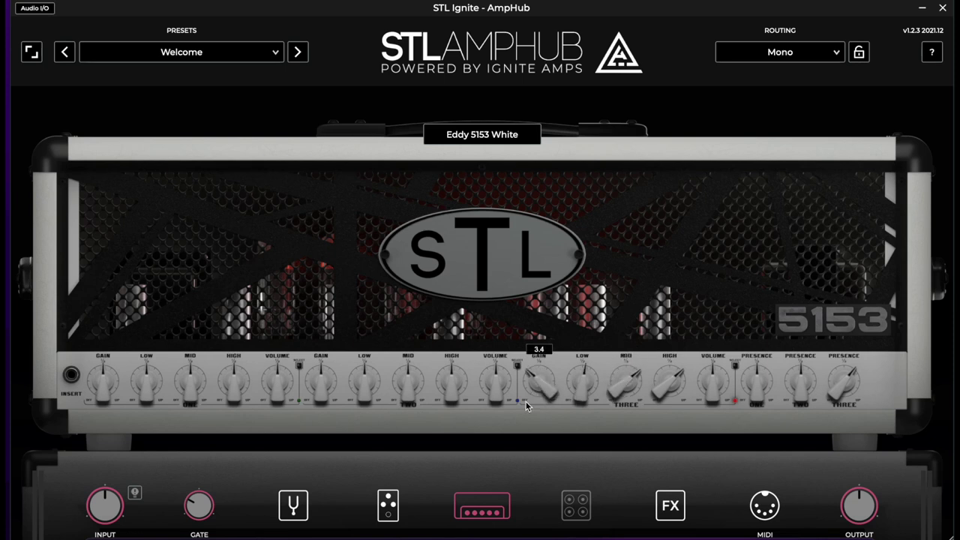
{"action": "left_click", "coordinate": [388, 506]}
Step: Load the Forbid 66 booster into the first pedal slot and boost it to 8.1
{"action": "left_click", "coordinate": [345, 124]}
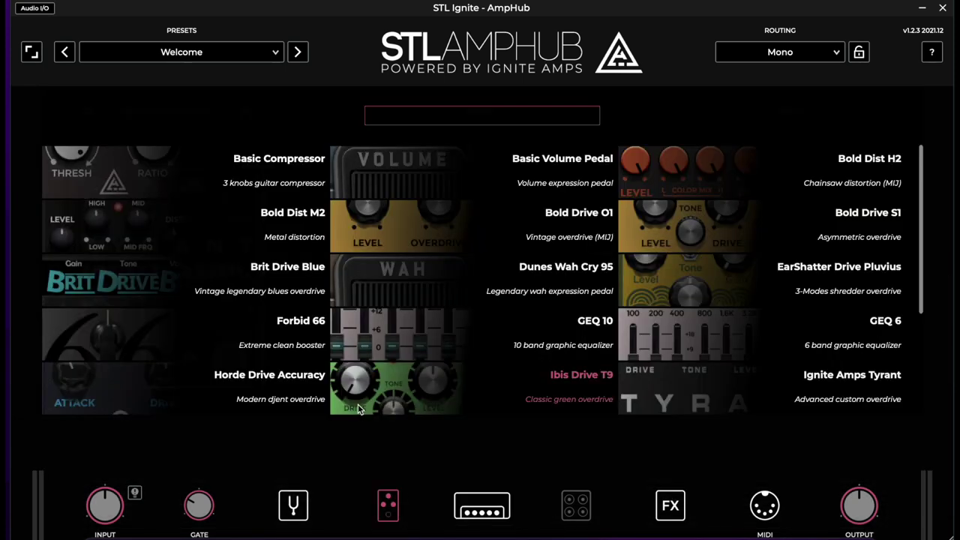
{"action": "left_click", "coordinate": [115, 351]}
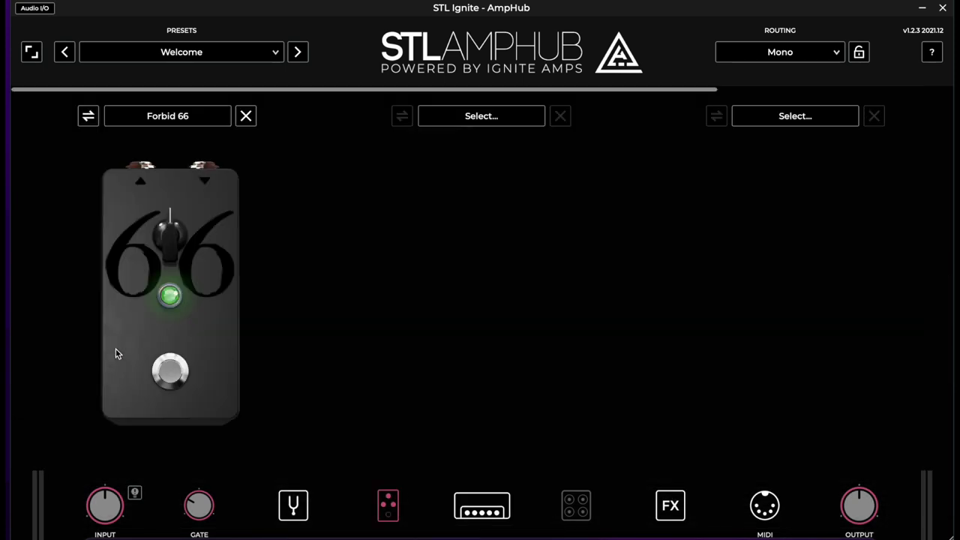
{"action": "left_click_drag", "start_coordinate": [172, 239], "coordinate": [173, 215]}
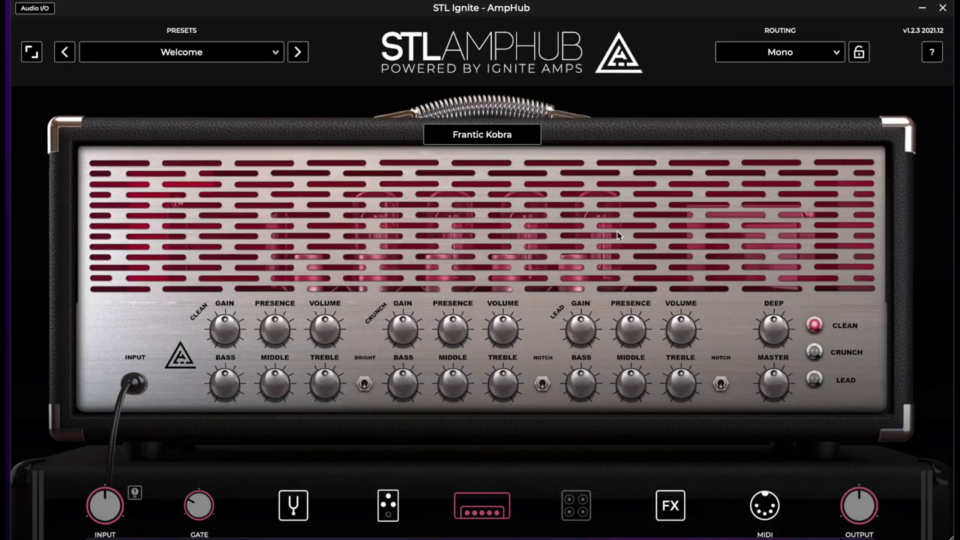
Step: Lower the Frantic Kobra's master slightly, nudge deep up, and raise the lead channel's bass
{"action": "mouse_move", "coordinate": [579, 334]}
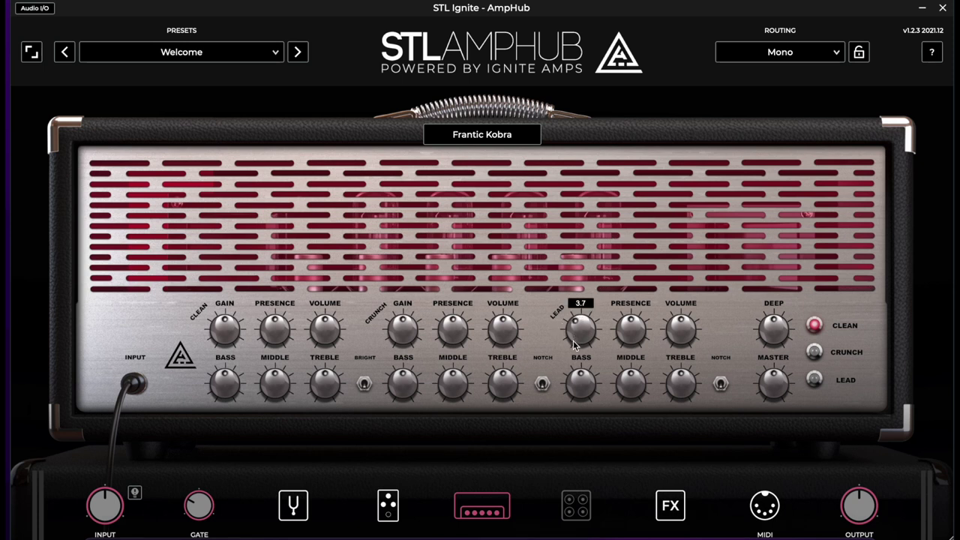
{"action": "mouse_move", "coordinate": [677, 332]}
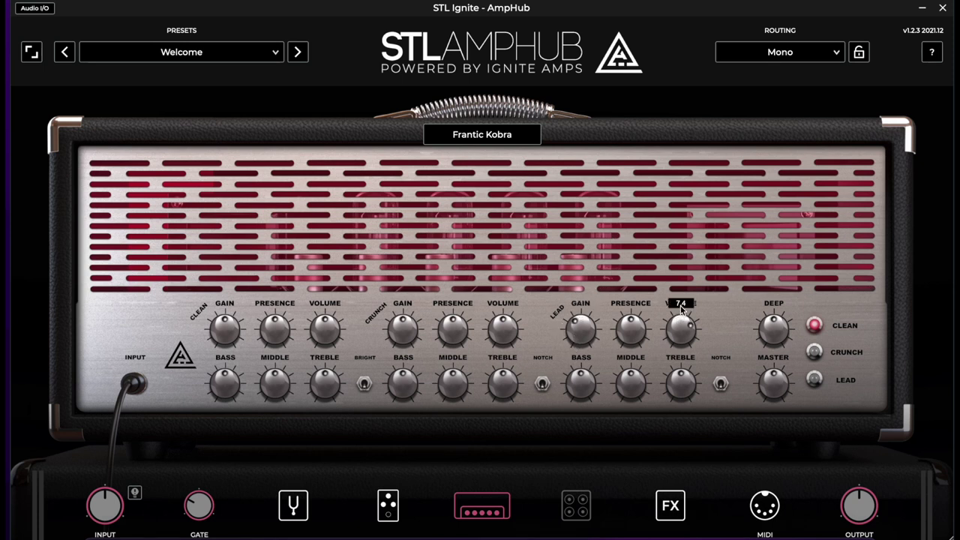
{"action": "left_click_drag", "start_coordinate": [780, 379], "coordinate": [772, 405]}
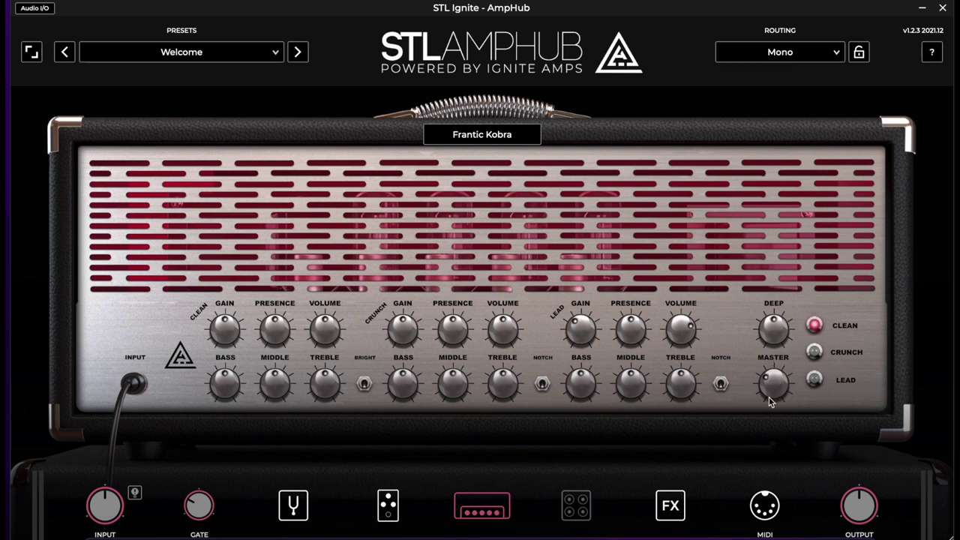
{"action": "left_click_drag", "start_coordinate": [769, 325], "coordinate": [773, 303]}
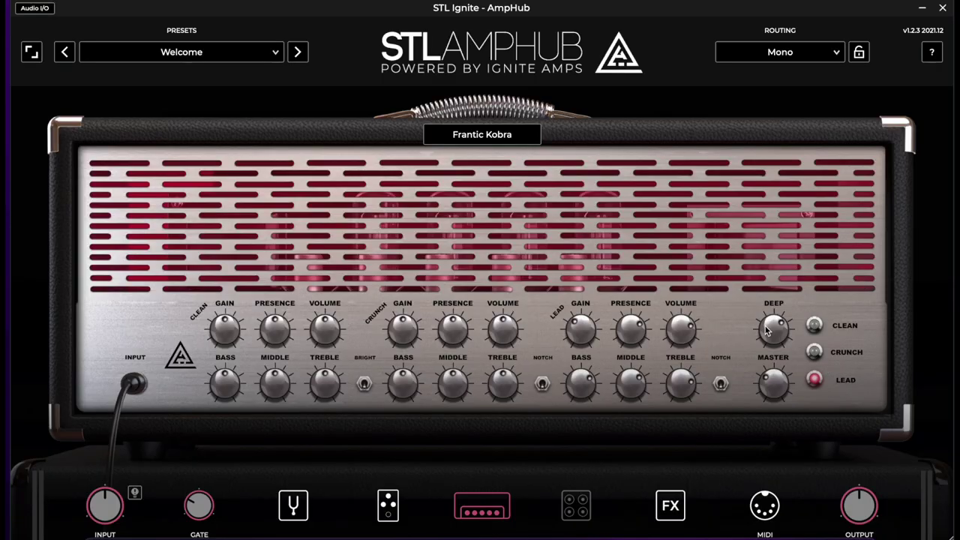
{"action": "left_click_drag", "start_coordinate": [583, 385], "coordinate": [580, 364]}
Step: Load the Solstice Solo 100 amp head and raise its treble to about 8.5
{"action": "left_click", "coordinate": [518, 136]}
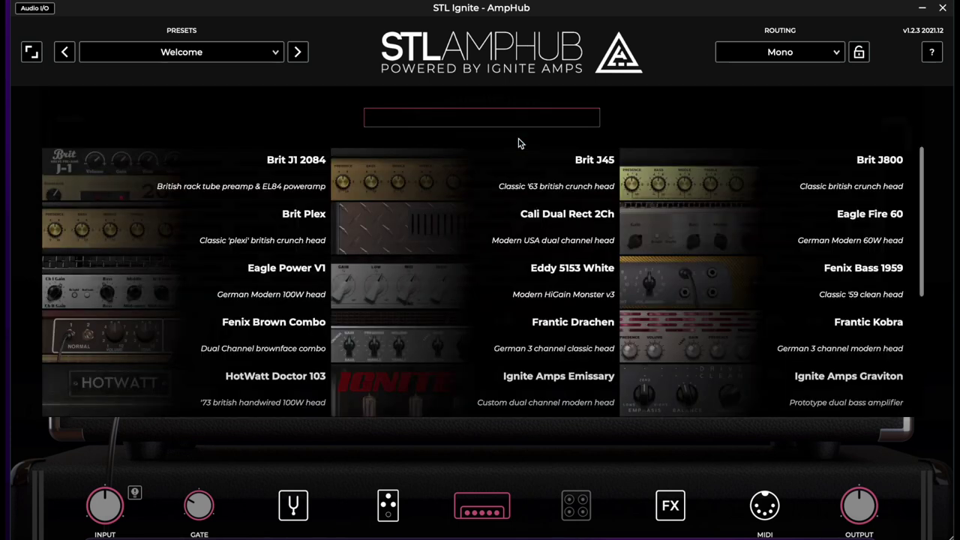
{"action": "left_click", "coordinate": [444, 371]}
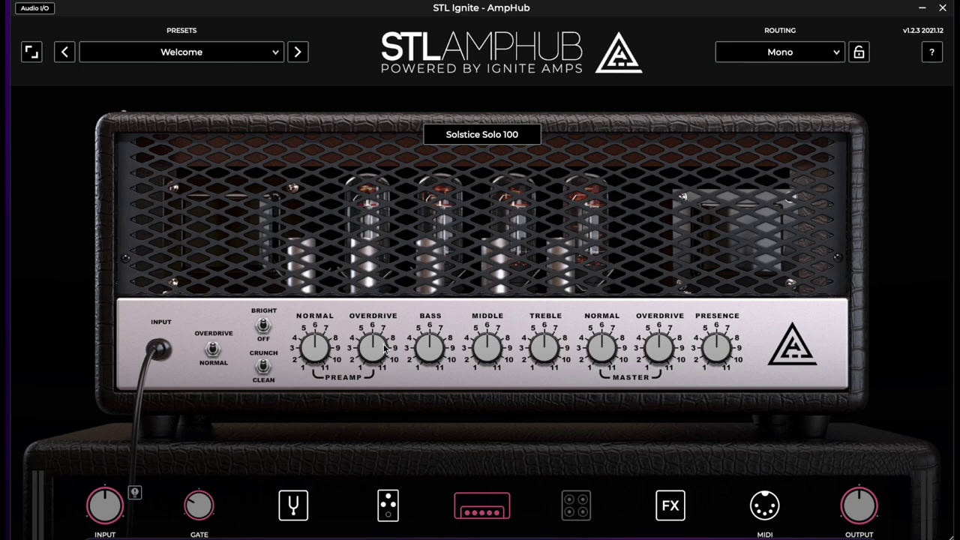
{"action": "mouse_move", "coordinate": [552, 359]}
{"action": "left_click_drag", "start_coordinate": [551, 358], "coordinate": [578, 352]}
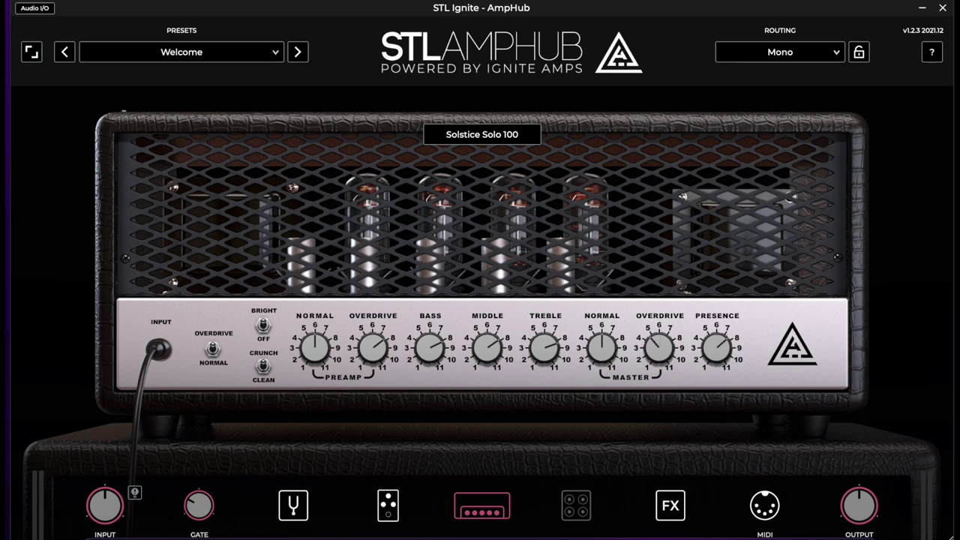
{"action": "left_click", "coordinate": [389, 515]}
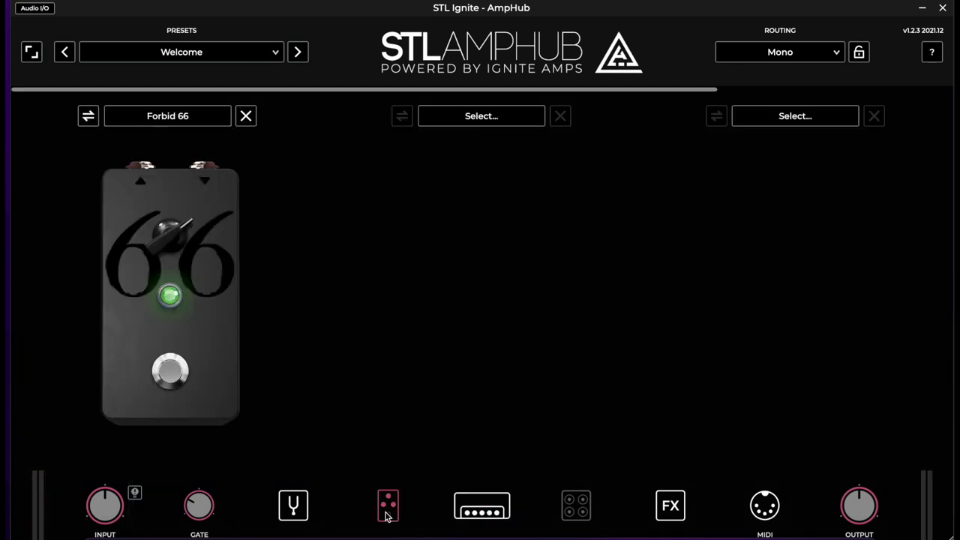
Step: Swap the Forbid 66 for the EarShatter Drive Pluvius and nudge its tone slightly
{"action": "left_click", "coordinate": [195, 117]}
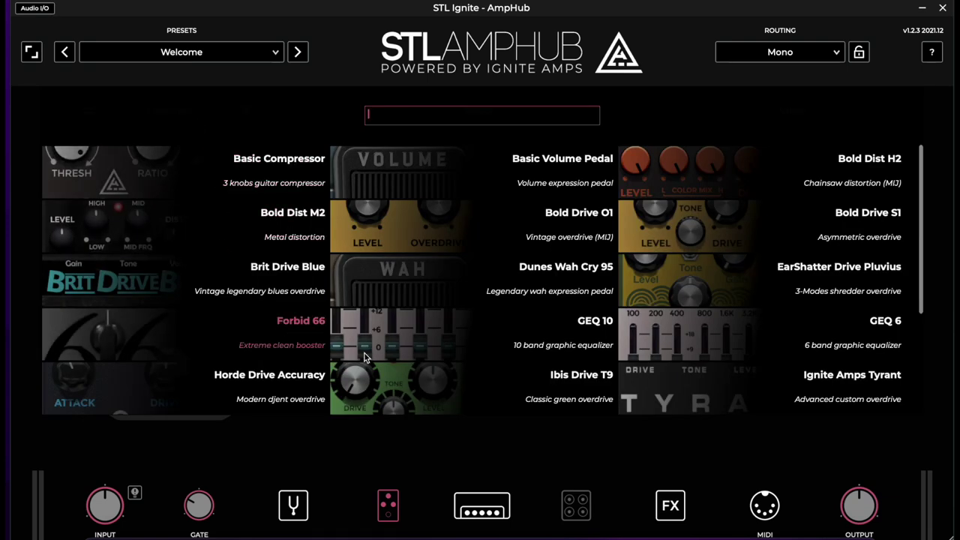
{"action": "left_click", "coordinate": [684, 299]}
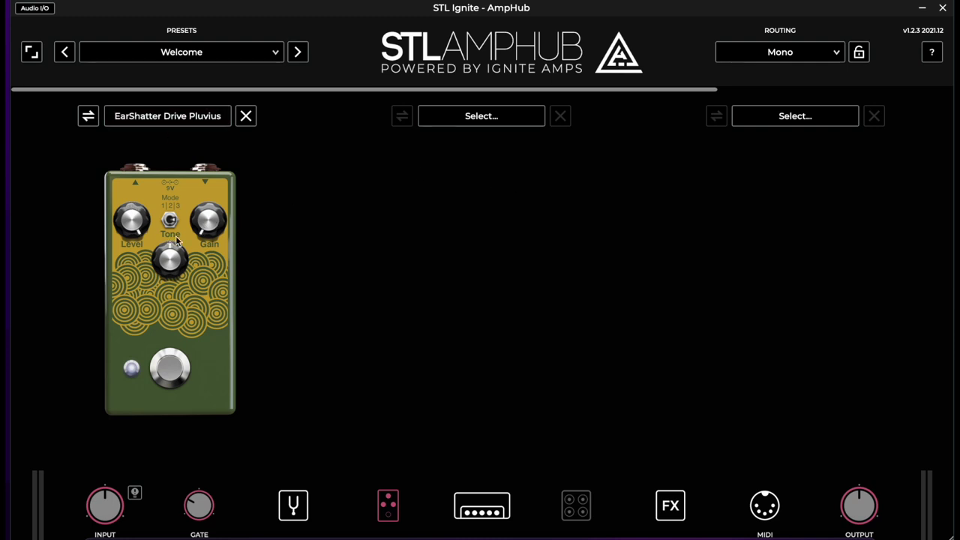
{"action": "left_click_drag", "start_coordinate": [160, 252], "coordinate": [167, 253]}
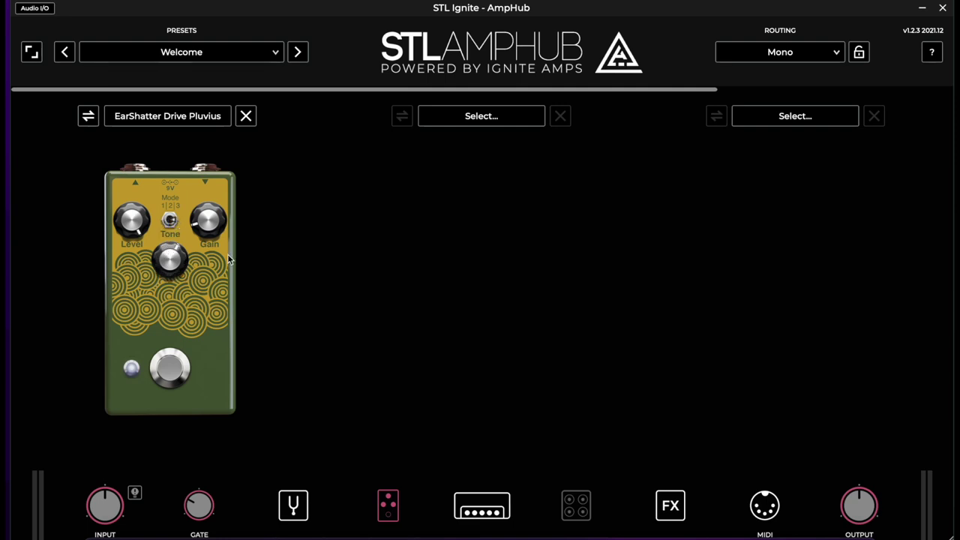
{"action": "left_click", "coordinate": [476, 508]}
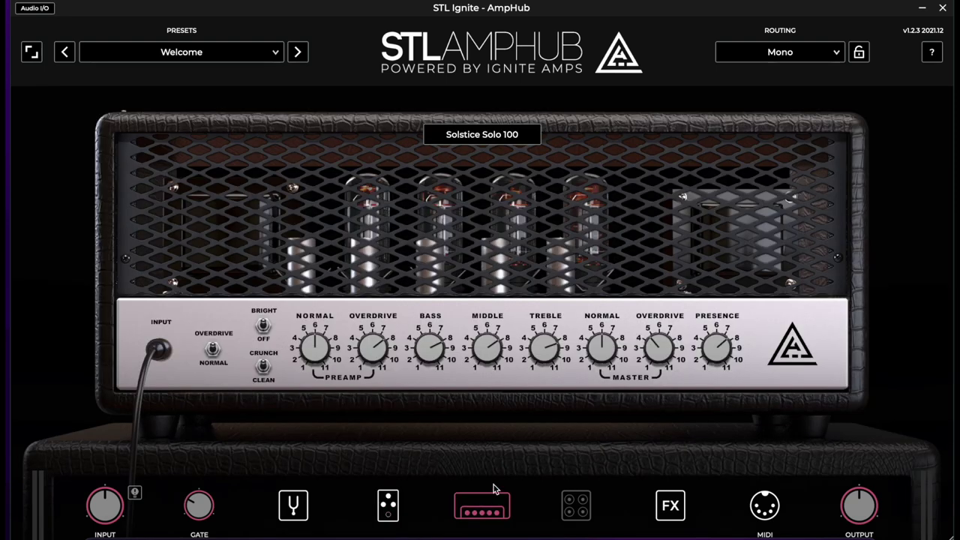